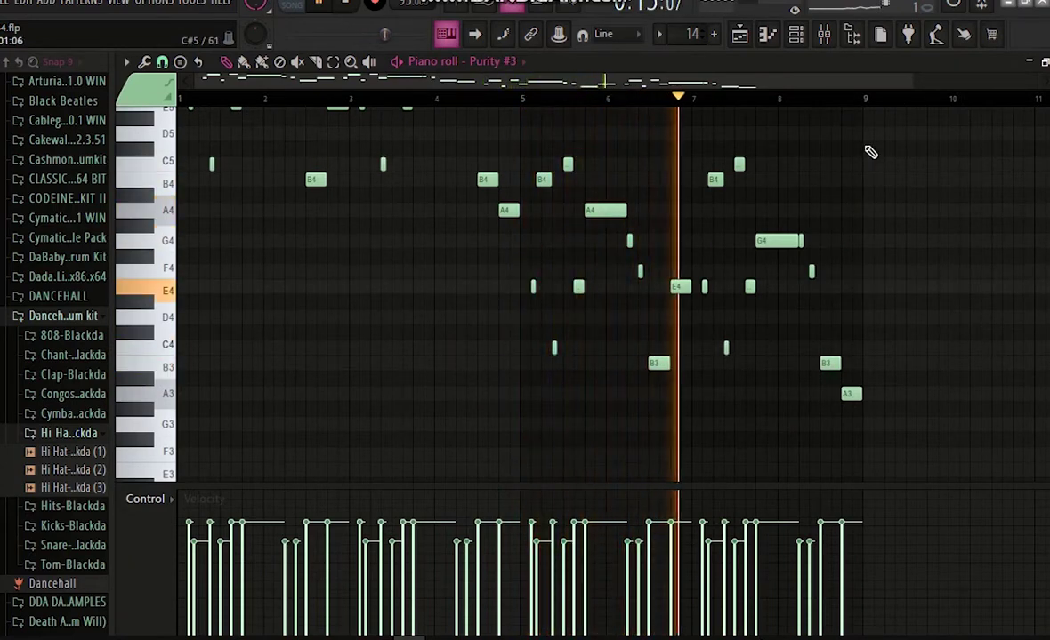
- Open the FL Keys - GMS pattern at the start of Track 8 in the piano roll and play it back
left_click(741, 37)
scroll(356, 221, "up", 9)
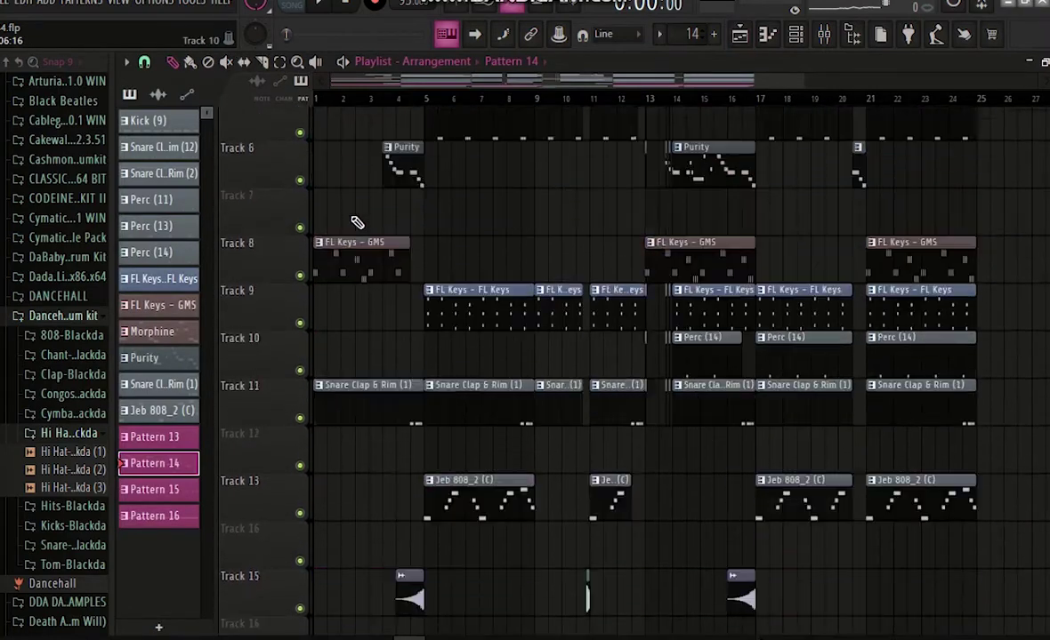
scroll(356, 222, "up", 1)
double_click(337, 319)
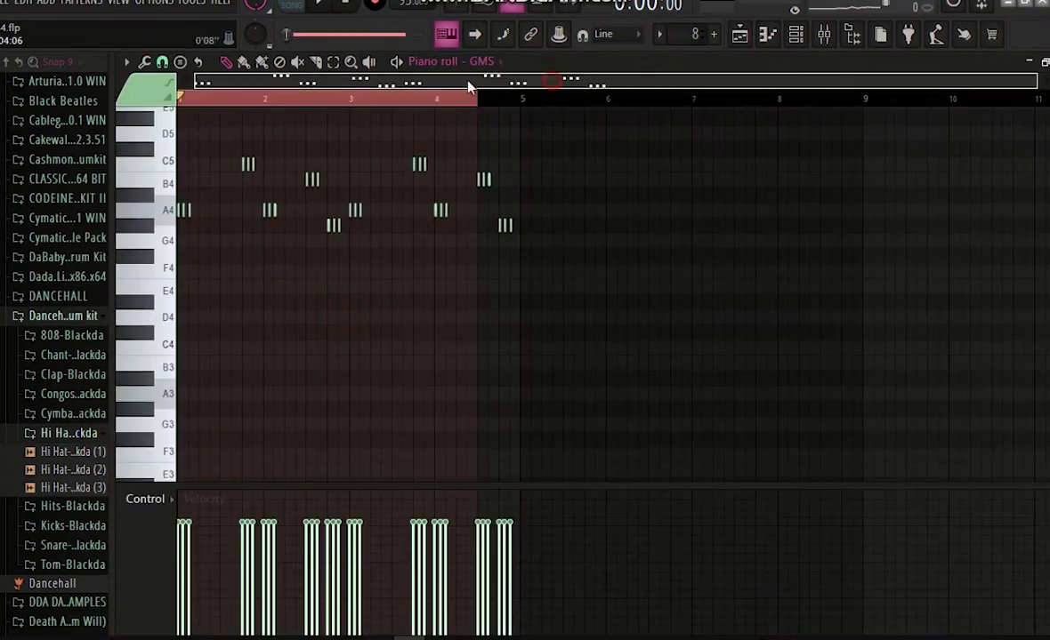
scroll(1032, 92, "up", 4)
key("space")
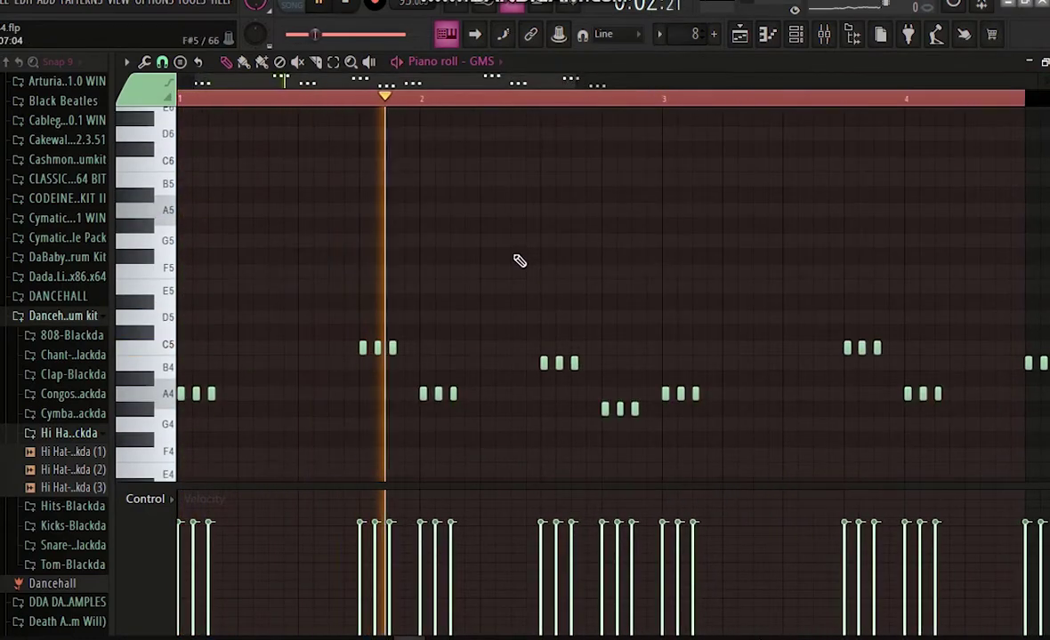
scroll(519, 260, "up", 2)
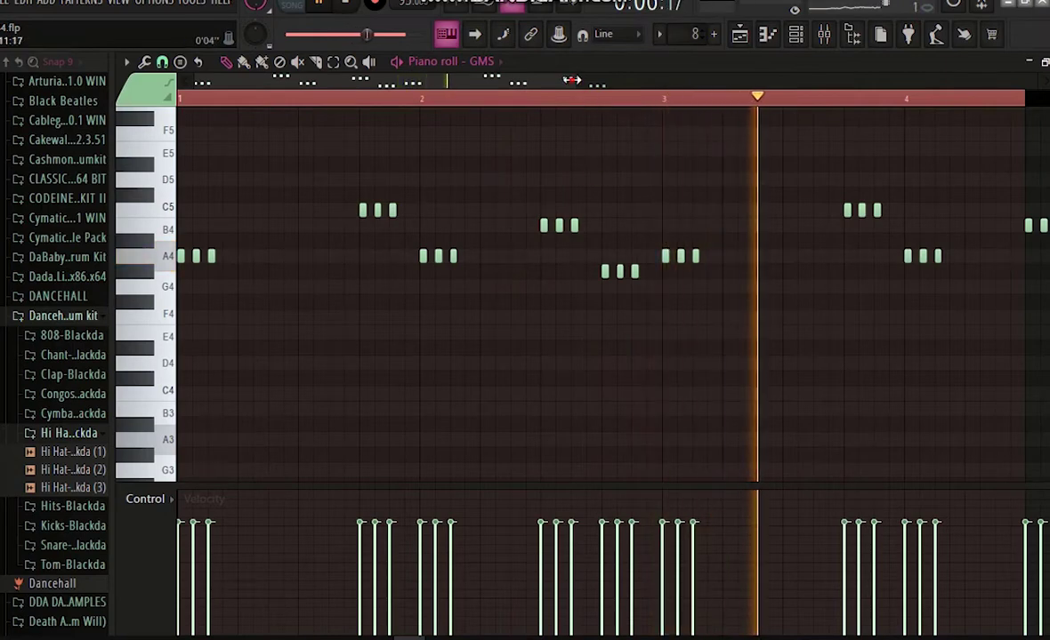
scroll(592, 100, "down", 2)
- Transpose the last group of three notes before bar 5 in the GMS pattern down to F4
left_click_drag(872, 235, 816, 310)
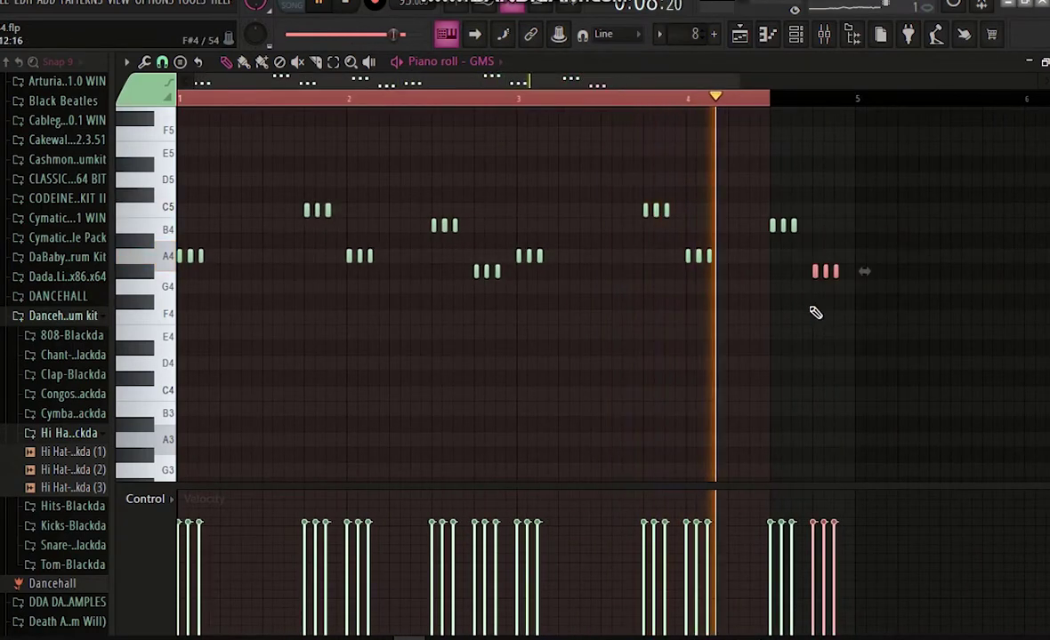
key("shift+Down")
key("shift+Down")
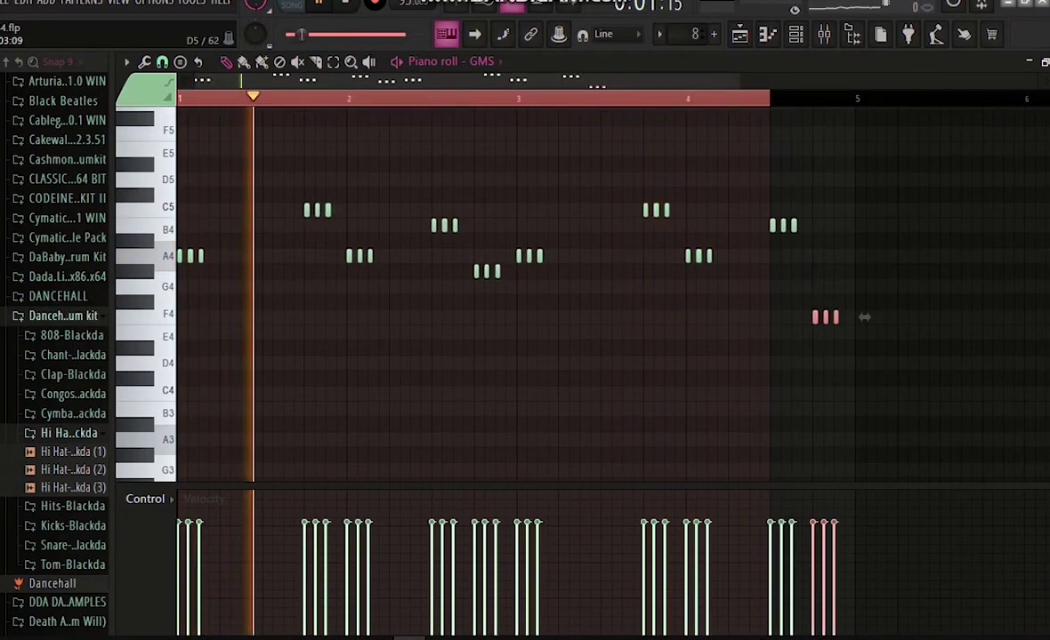
- Open the Purity pattern from Track 6 in the piano roll and play its melody
left_click(738, 34)
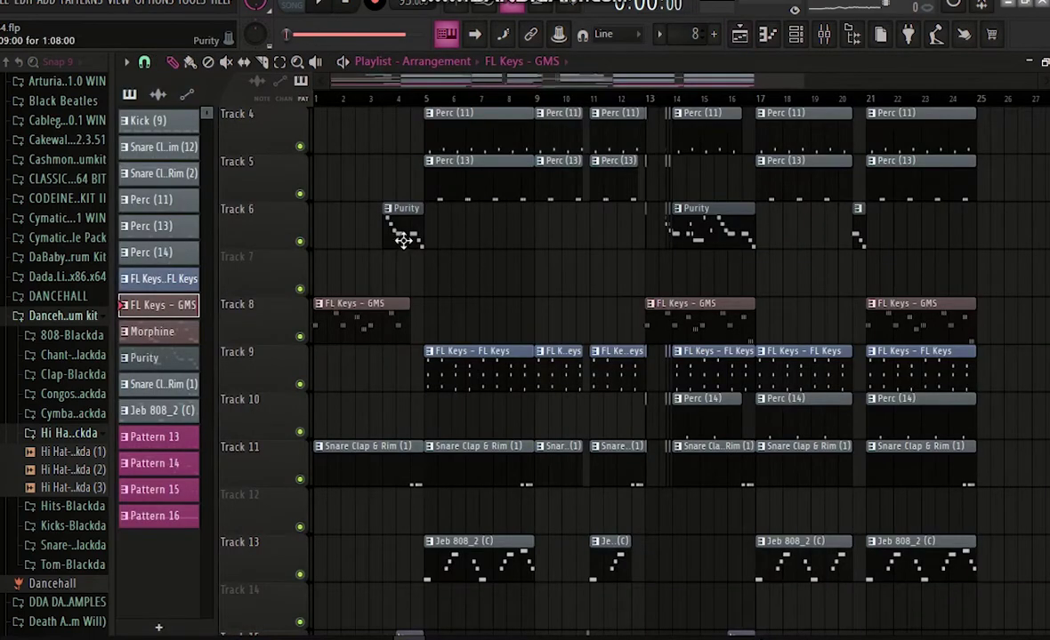
double_click(402, 240)
left_click_drag(526, 86, 217, 96)
scroll(483, 185, "up", 3)
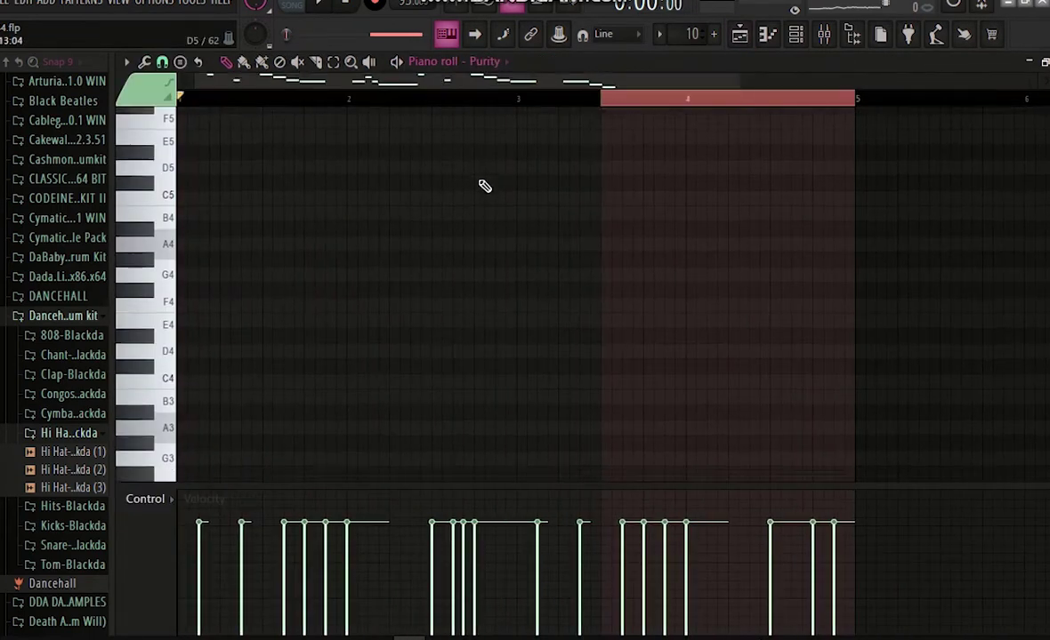
key("space")
scroll(507, 205, "up", 4)
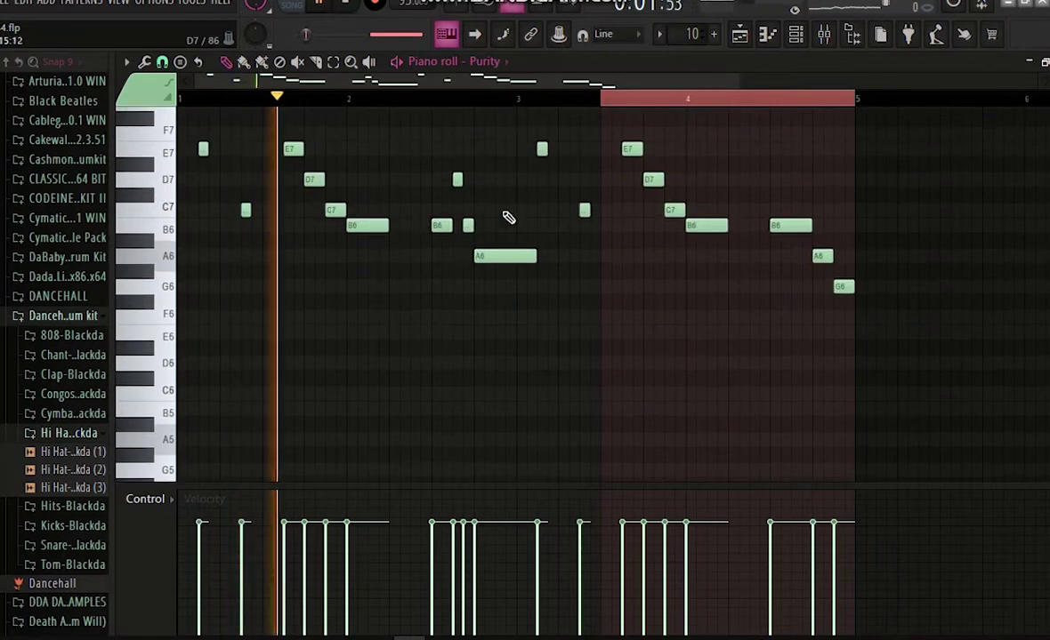
scroll(388, 307, "up", 1)
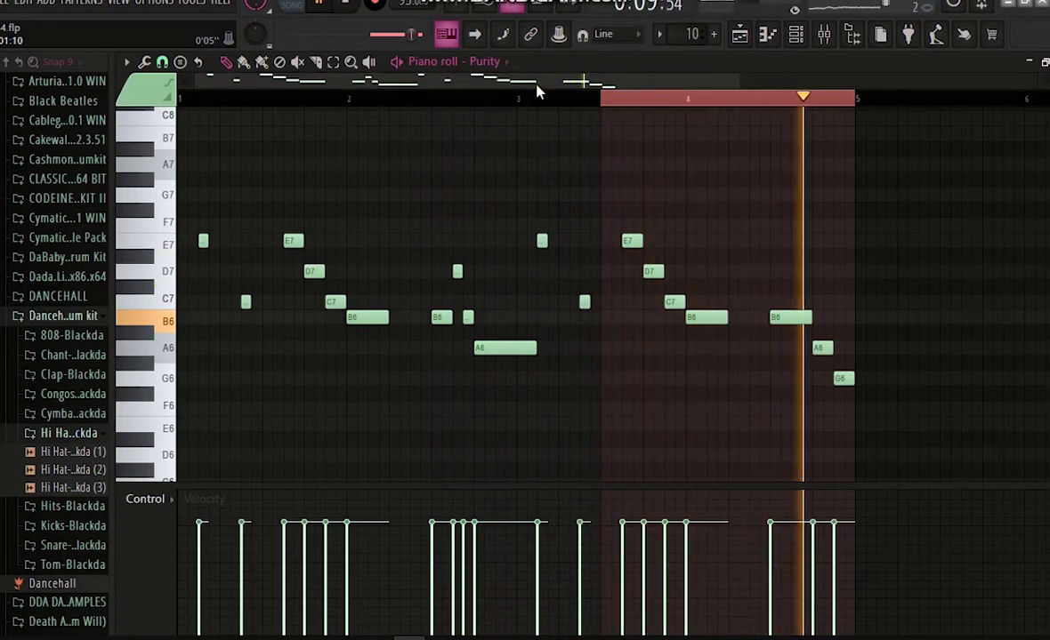
key("space")
- Open the Snare Clap & Rim (12) pattern from Track 2 and play its snare notes from the first bar
left_click(741, 35)
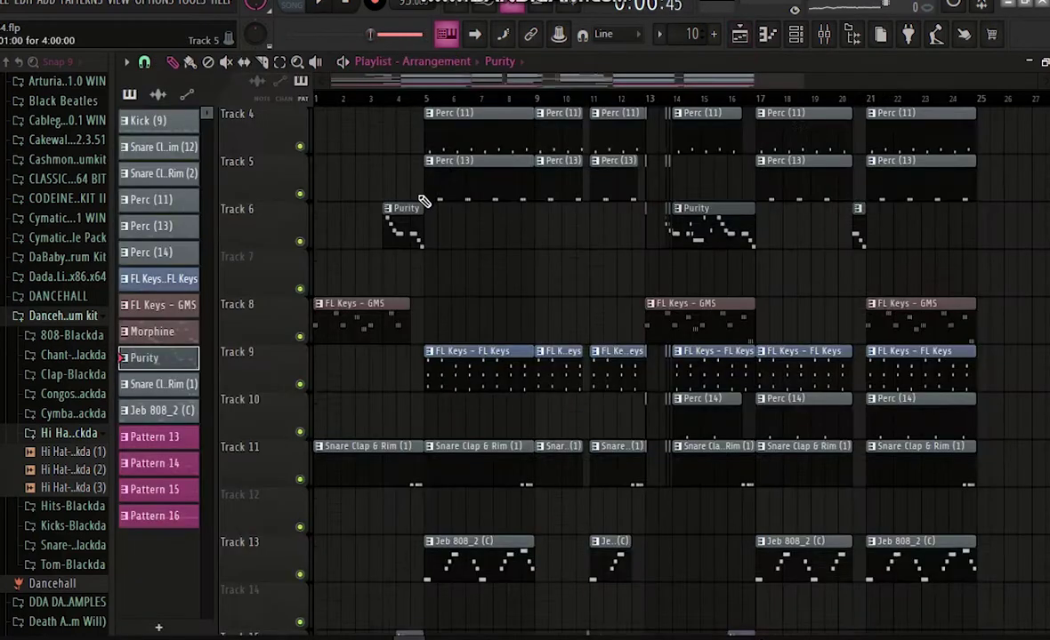
double_click(463, 187)
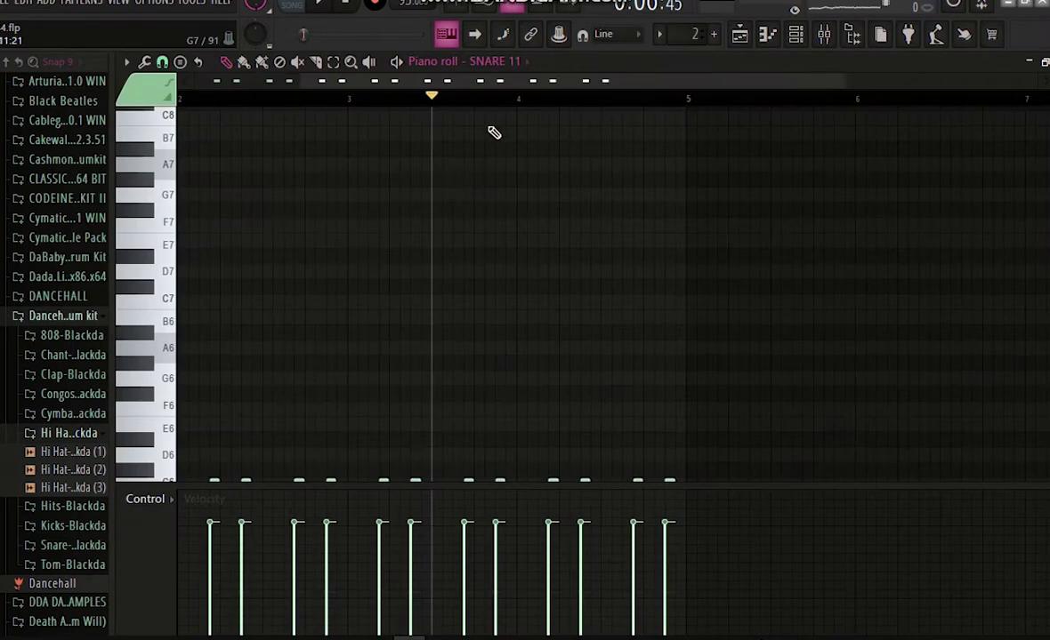
left_click_drag(502, 84, 265, 105)
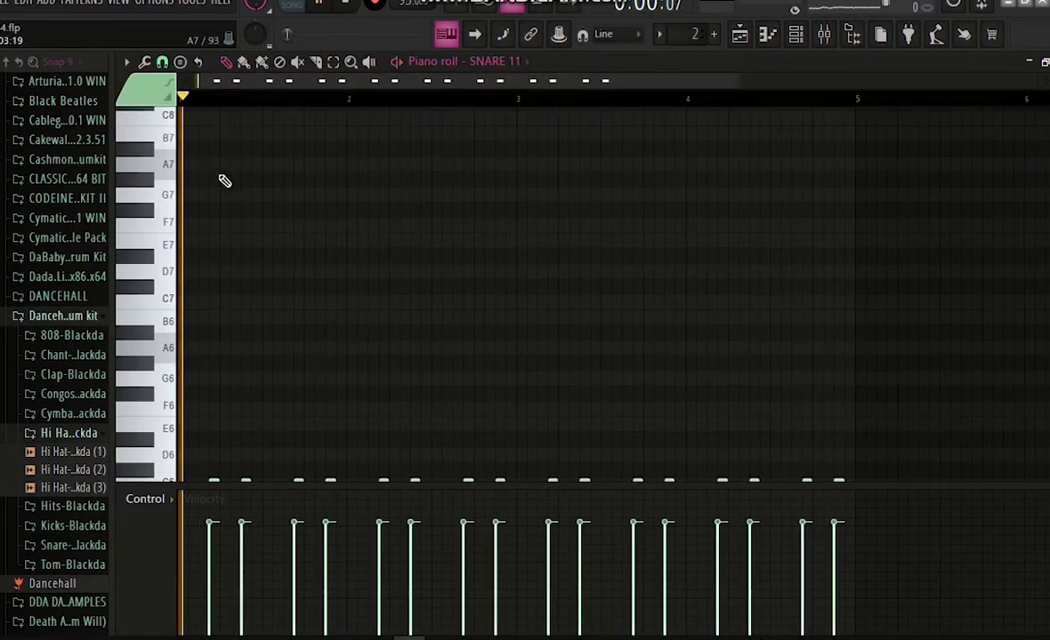
scroll(232, 185, "down", 4)
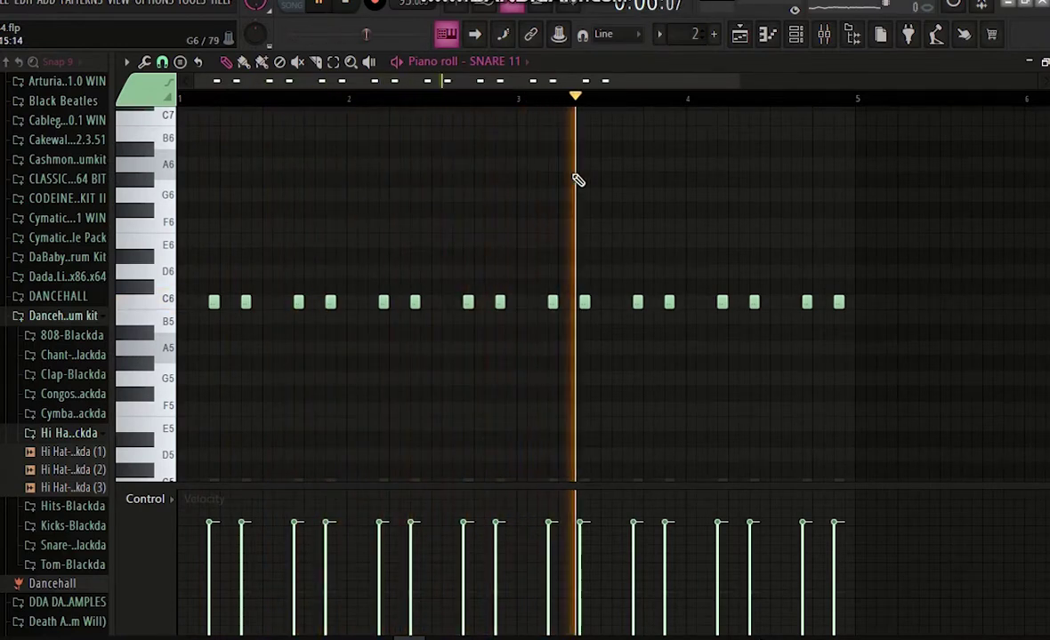
key("space")
- Open the Snare Clap & Rim (2) pattern from Track 3 and play its hi-hat notes
left_click(738, 36)
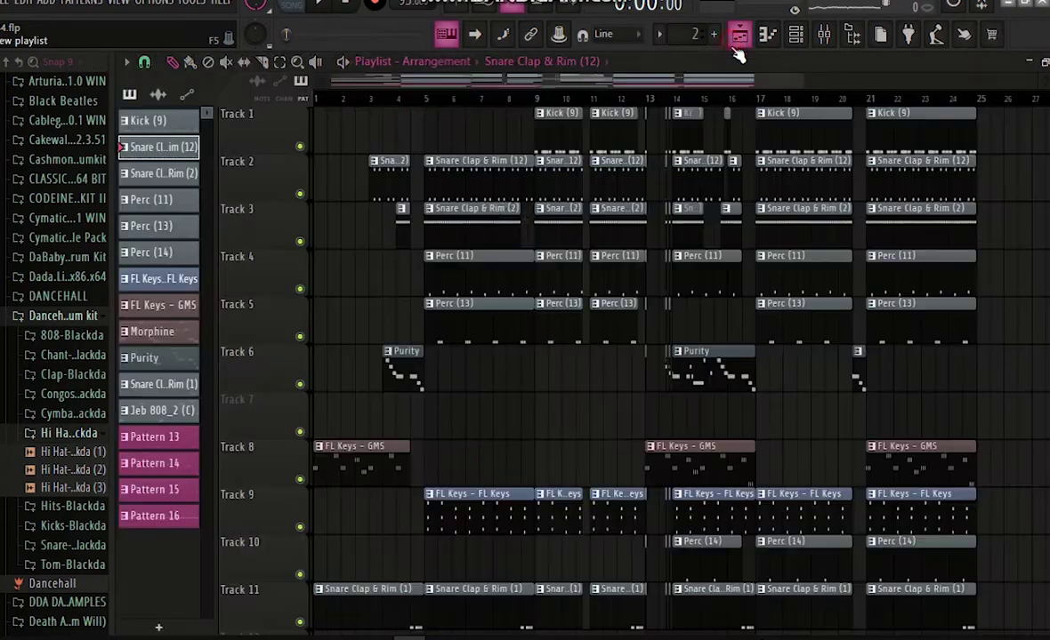
double_click(456, 233)
key("space")
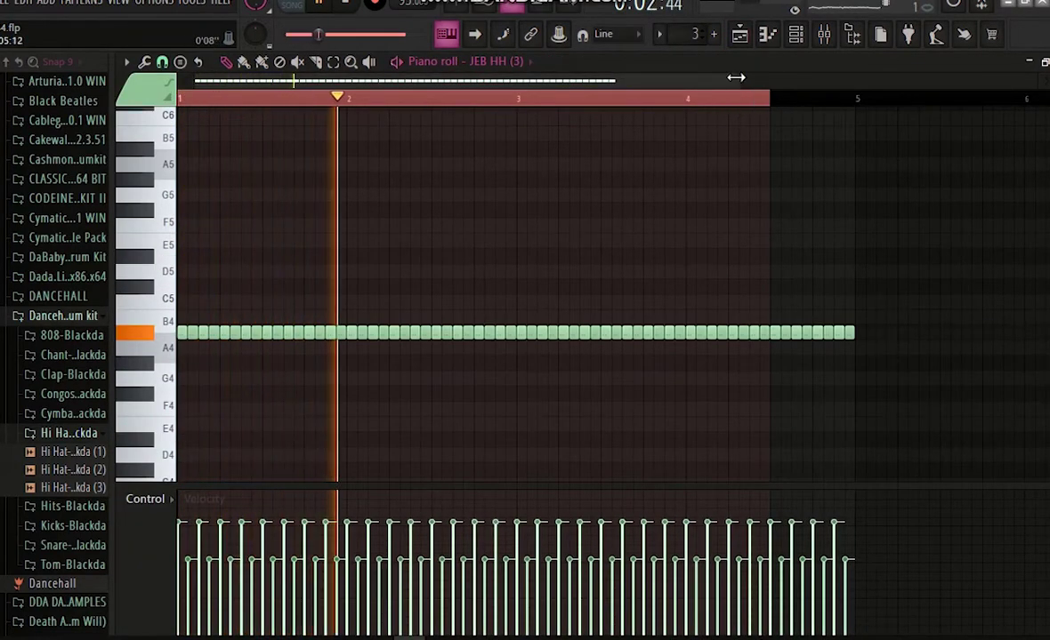
left_click_drag(614, 81, 467, 89)
key("space")
- Open the Perc (11) pattern from Track 4 in the piano roll and play it
left_click(746, 37)
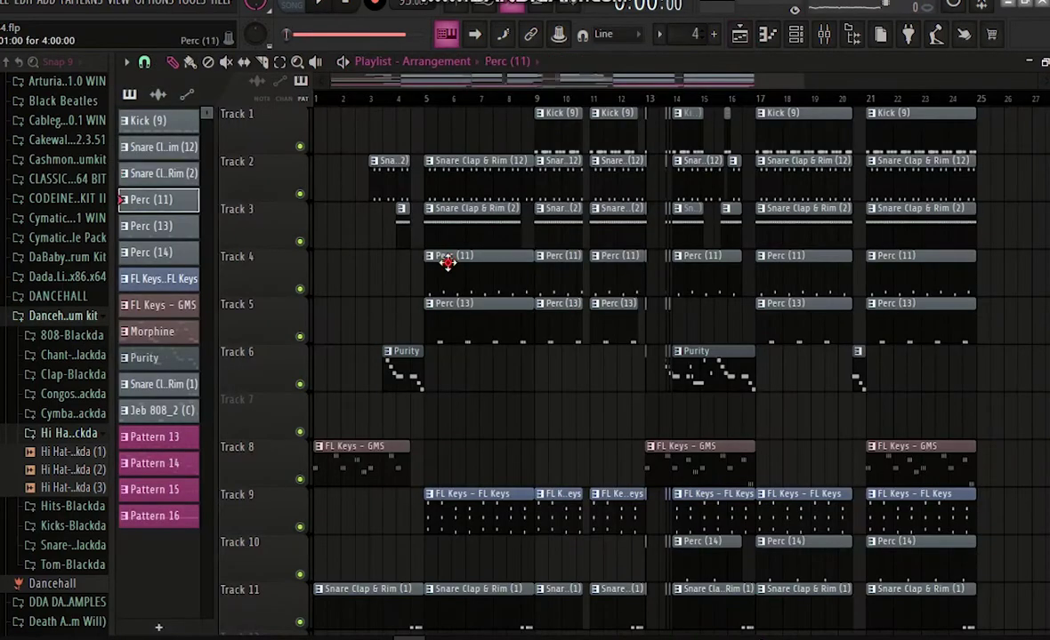
double_click(448, 259)
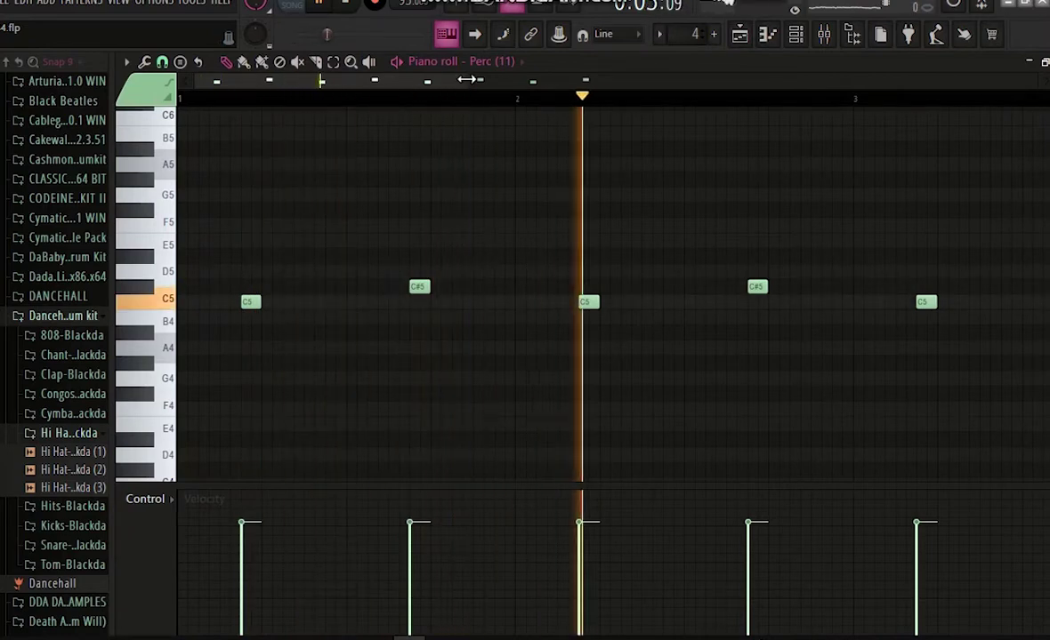
left_click_drag(474, 85, 595, 85)
key("space")
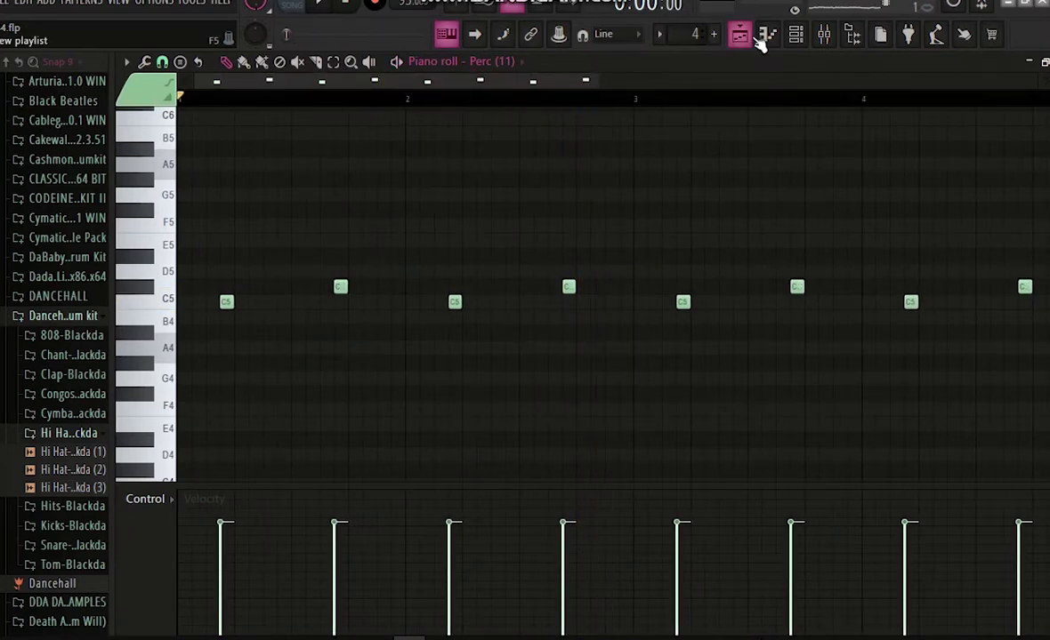
- Open the Perc (13) pattern from Track 5 in the piano roll and listen to it
left_click(739, 34)
double_click(463, 335)
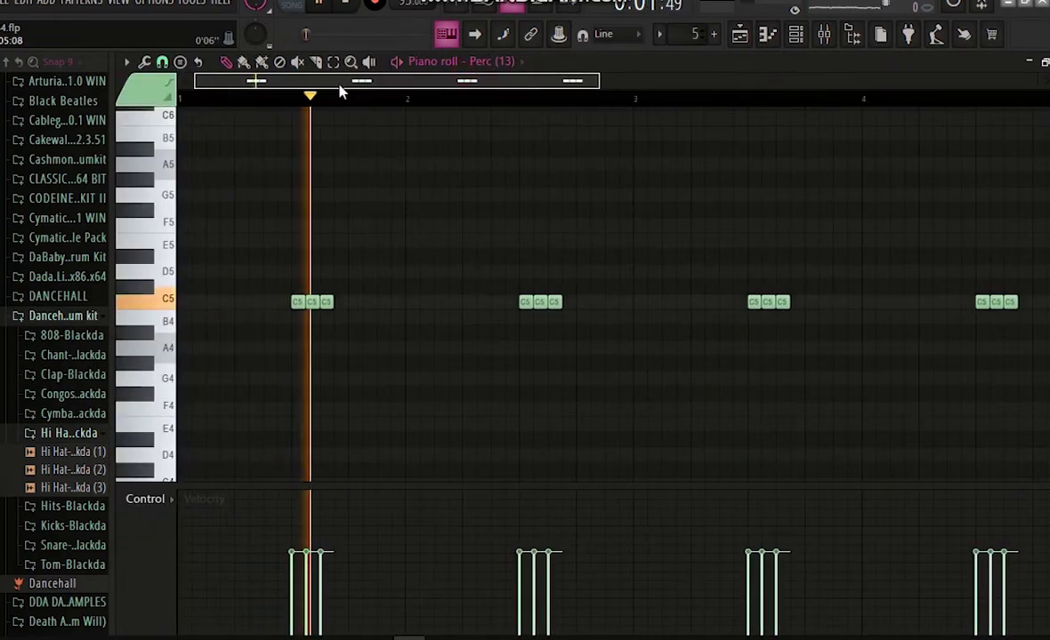
left_click_drag(351, 86, 387, 86)
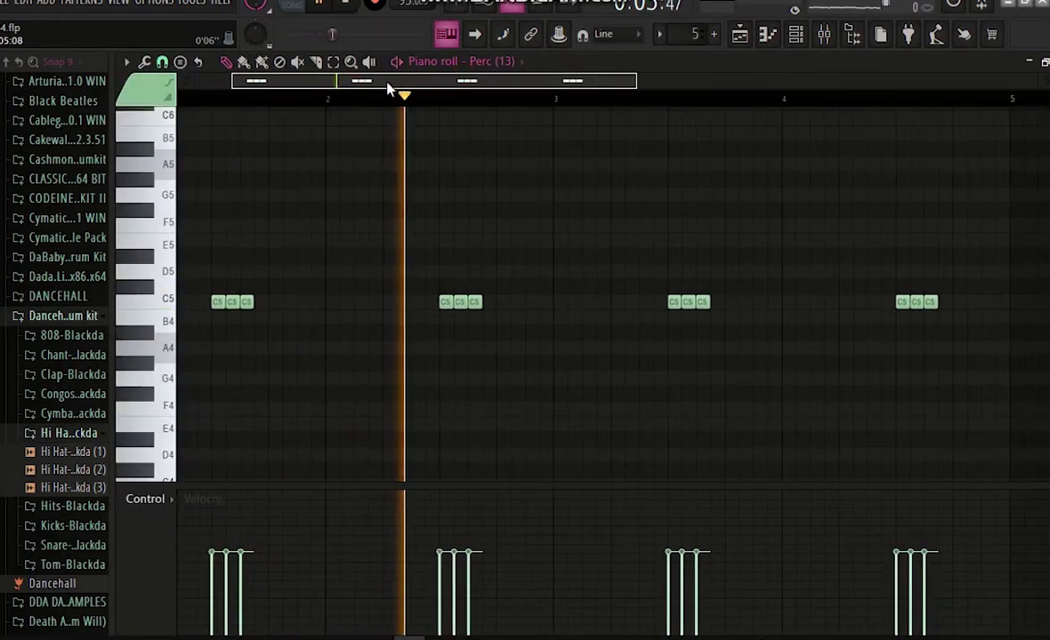
key("space")
- Open the FL Keys - FL Keys pattern from Track 9 and play back its chords
key("F5")
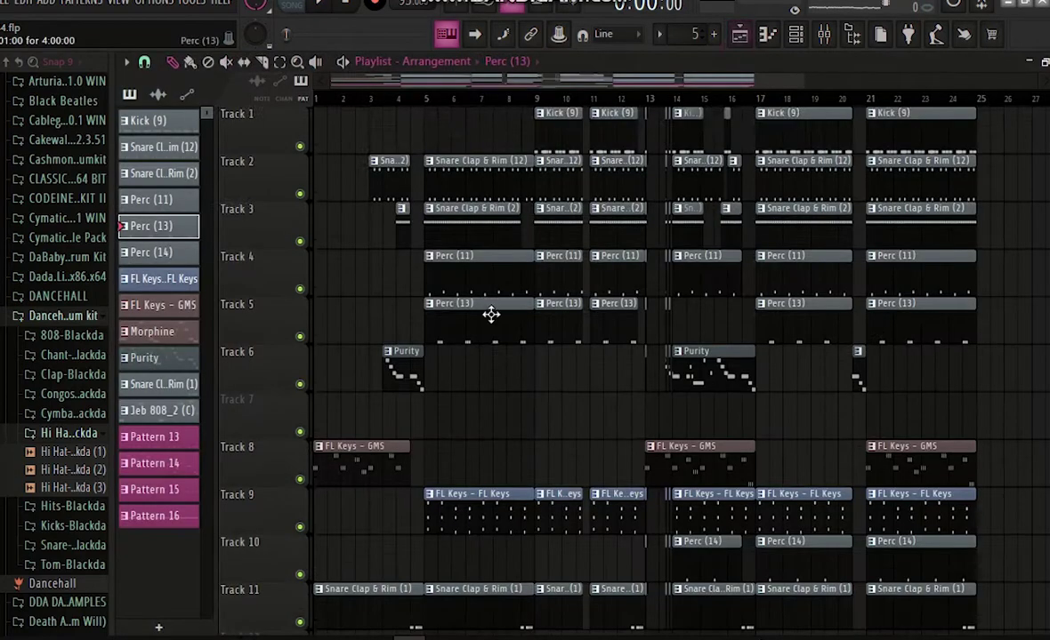
double_click(469, 416)
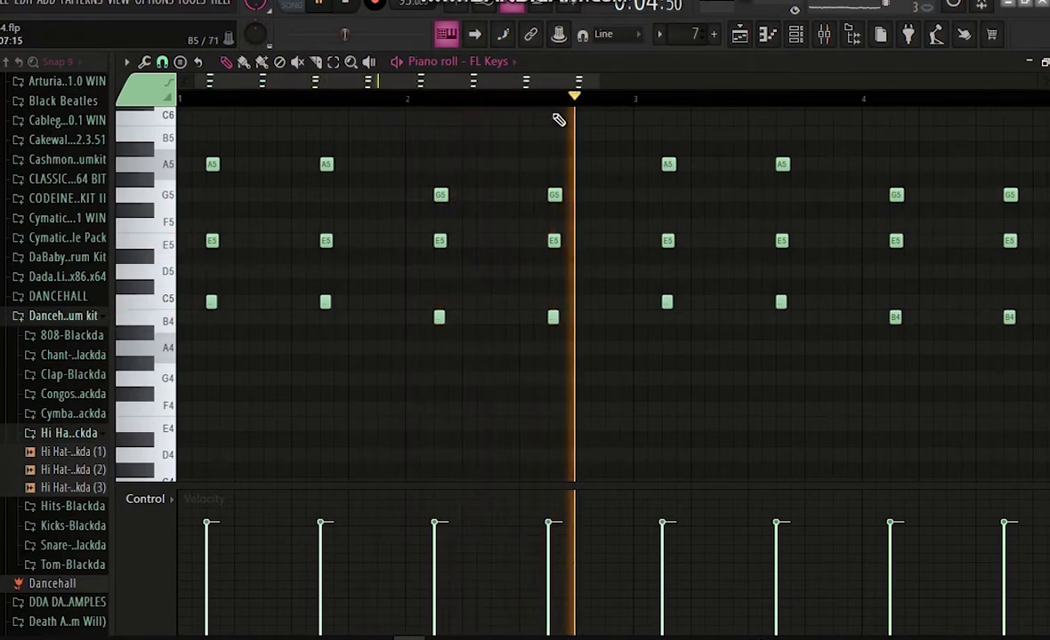
left_click_drag(595, 84, 681, 82)
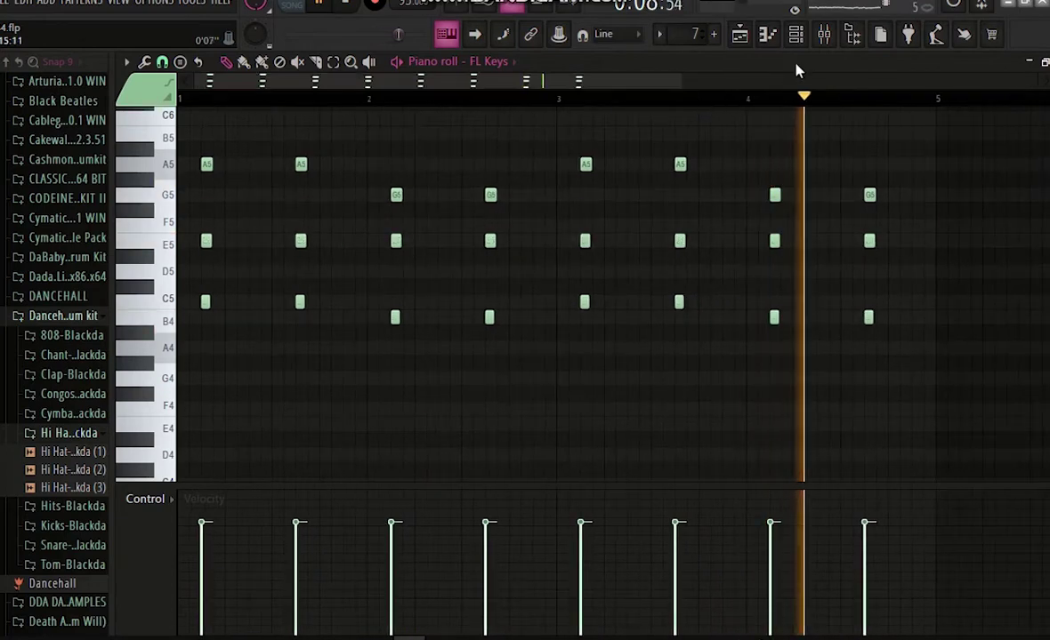
key("space")
- Open the Snare Clap & Rim (1) pattern from Track 11 and play the notes just before bar 5
left_click(739, 33)
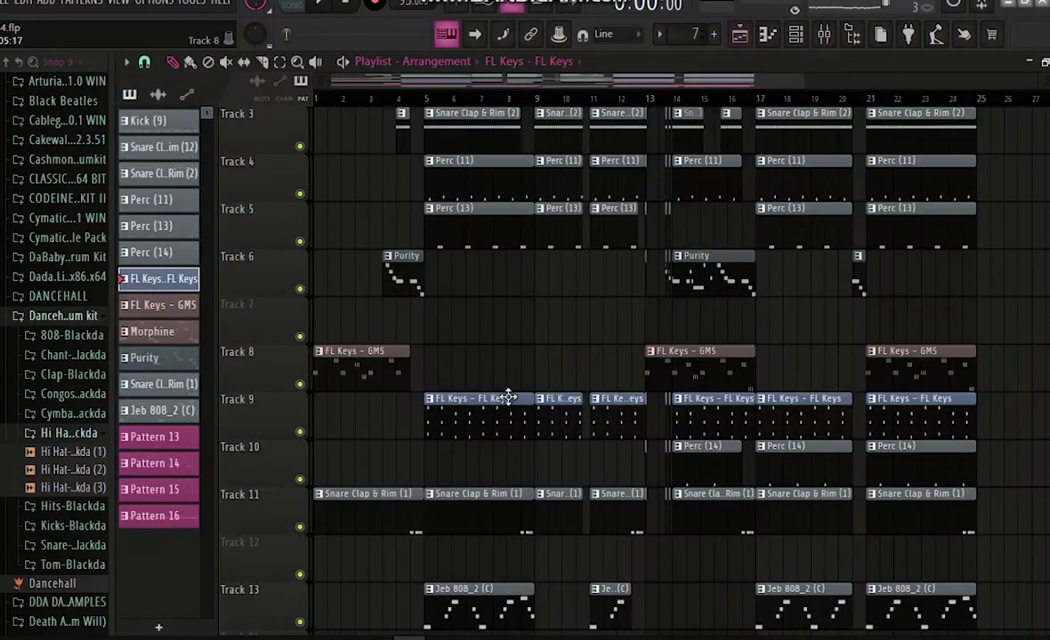
scroll(508, 398, "down", 3)
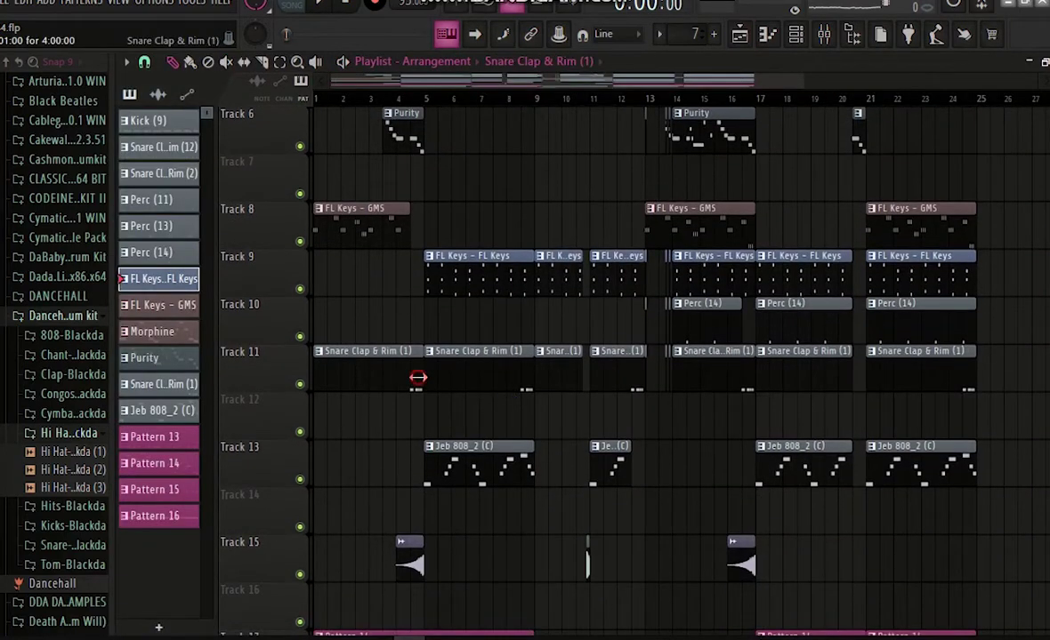
double_click(417, 377)
key("space")
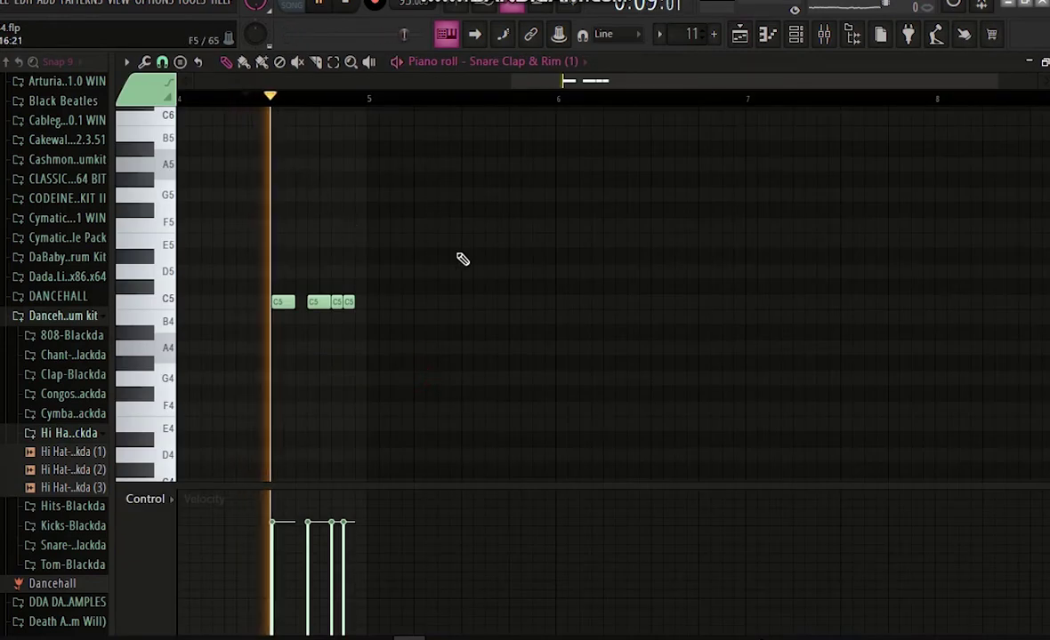
key("space")
- Open the Jeb 808_2 (C) pattern from Track 13 in the piano roll and examine its bass notes
left_click(740, 35)
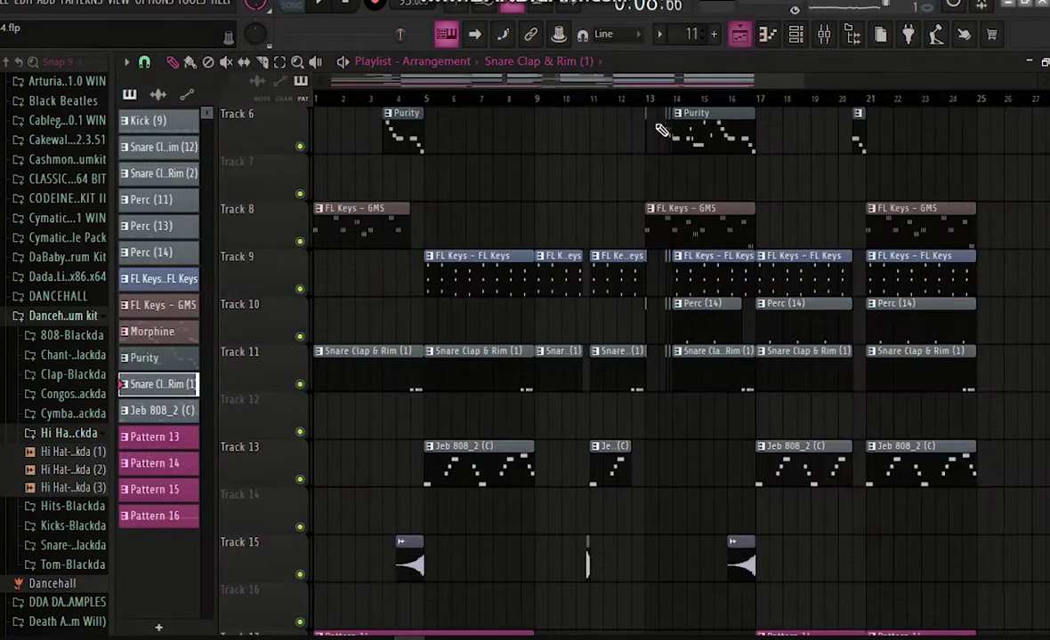
double_click(463, 459)
scroll(328, 85, "up", 4)
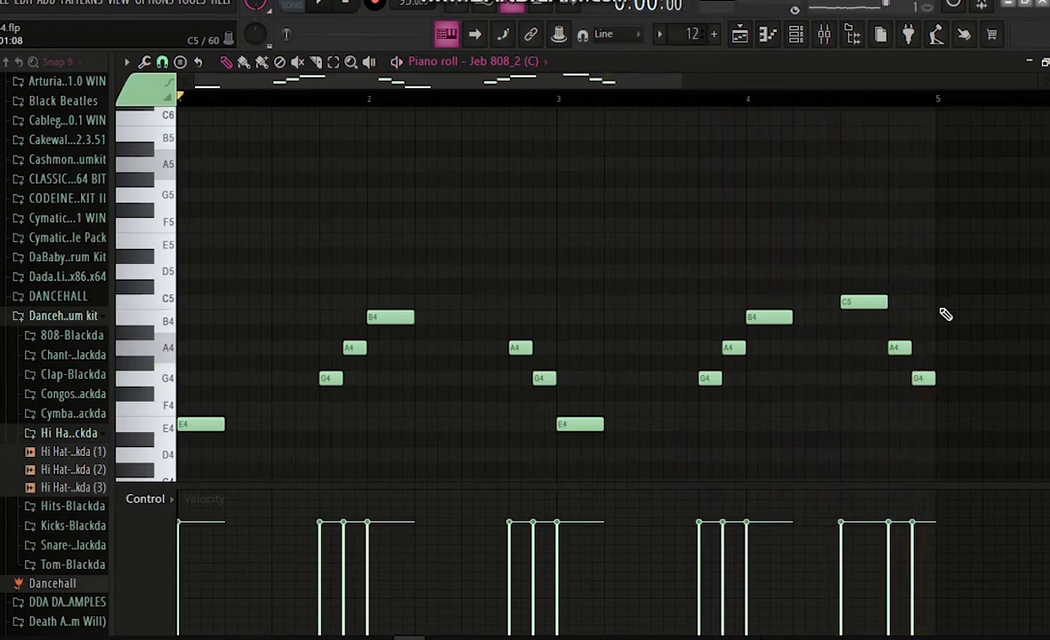
- Inspect the sampler settings of the FX (3) clip on Track 19 and the PERC 9 clip on Track 15
left_click(738, 35)
scroll(551, 418, "down", 6)
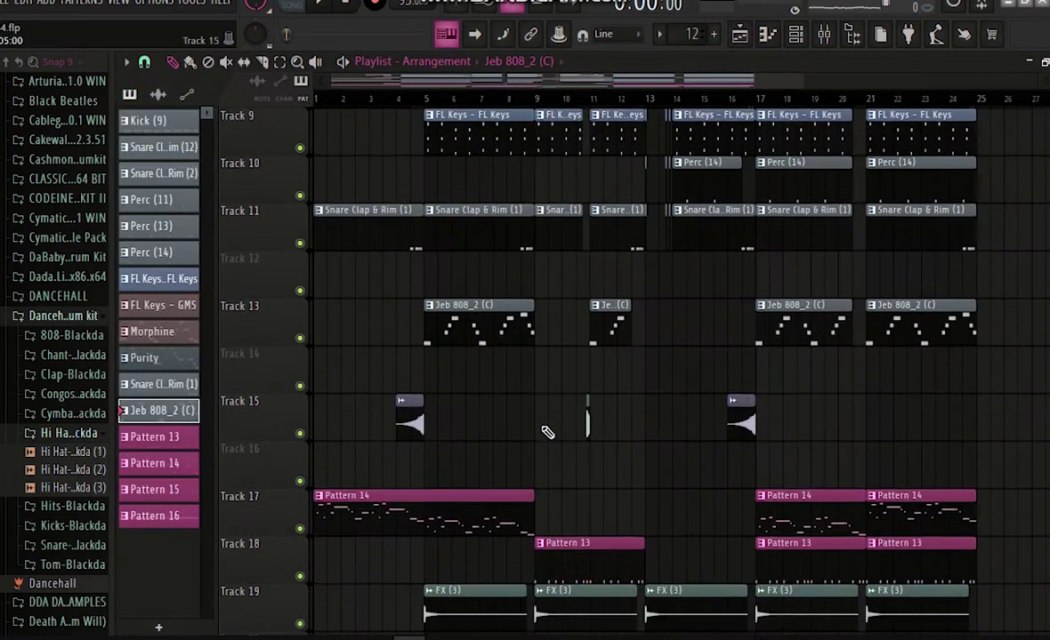
scroll(482, 460, "down", 2)
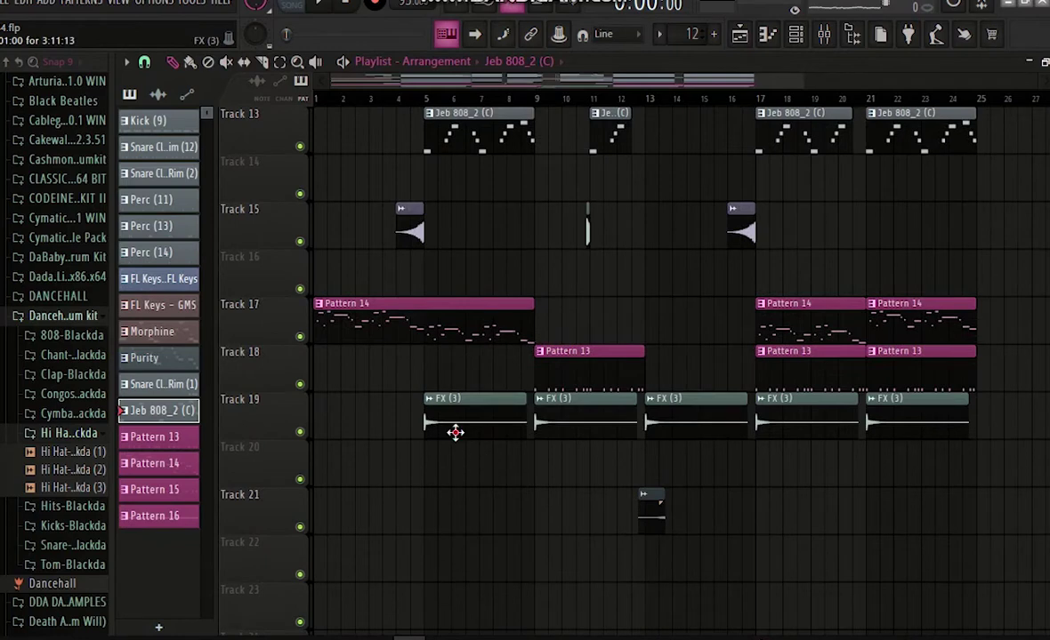
double_click(454, 433)
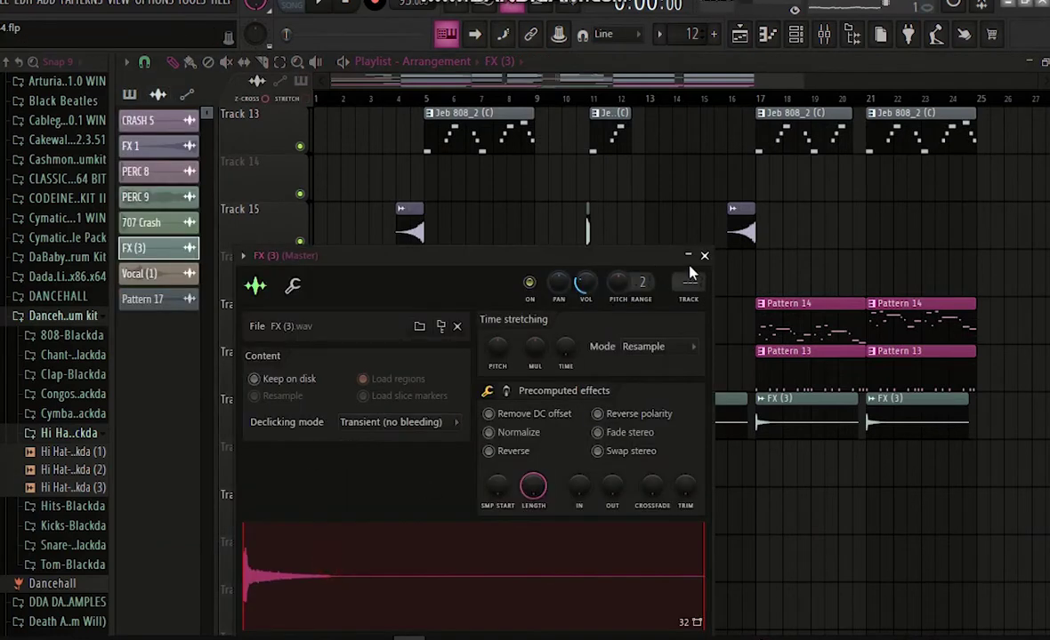
left_click(705, 257)
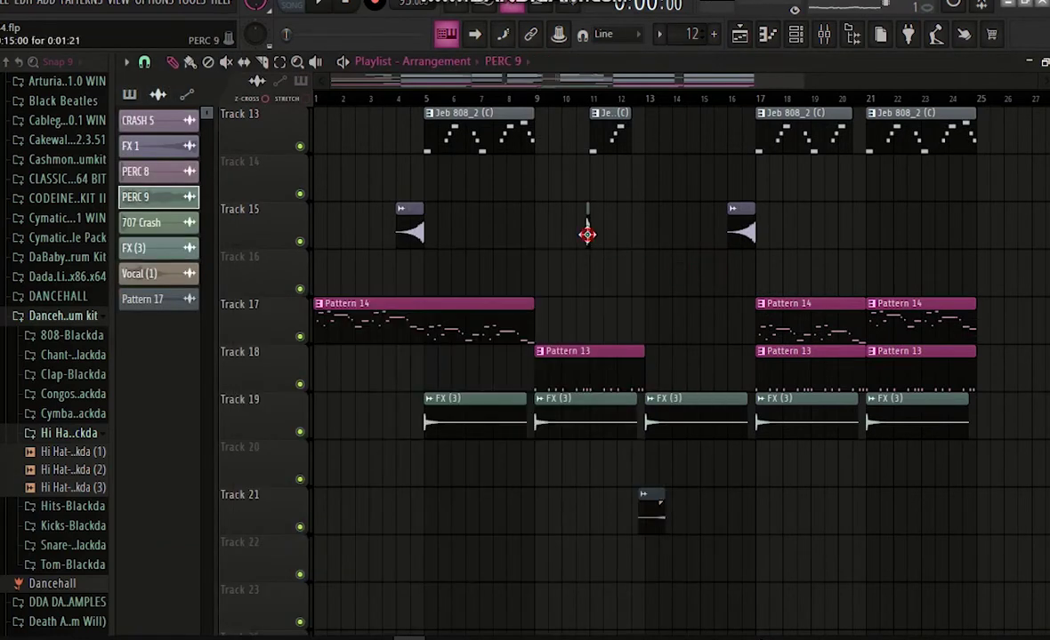
double_click(587, 234)
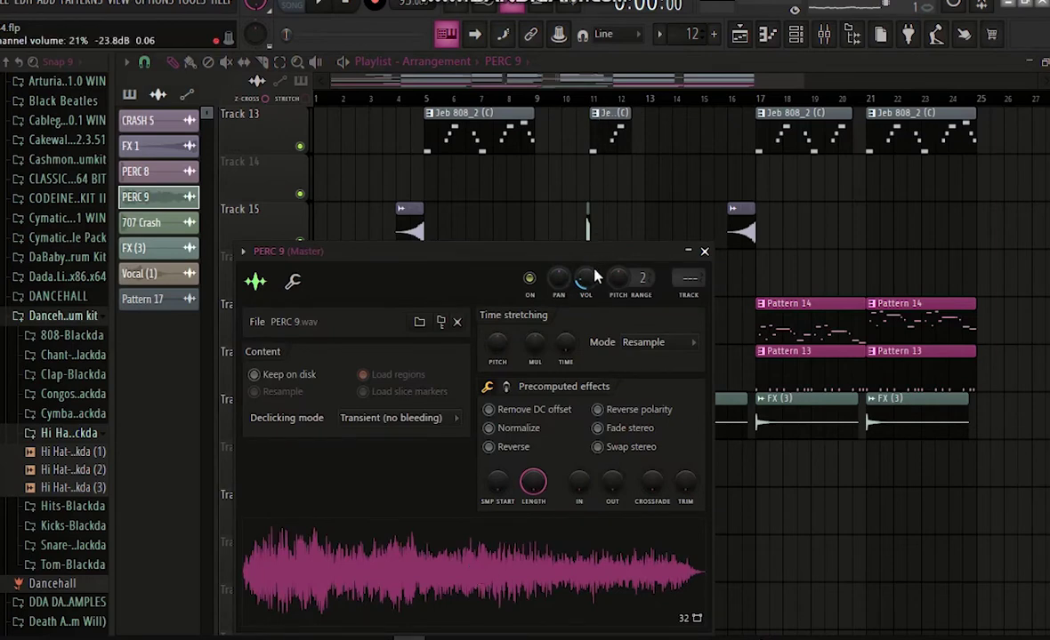
left_click(705, 254)
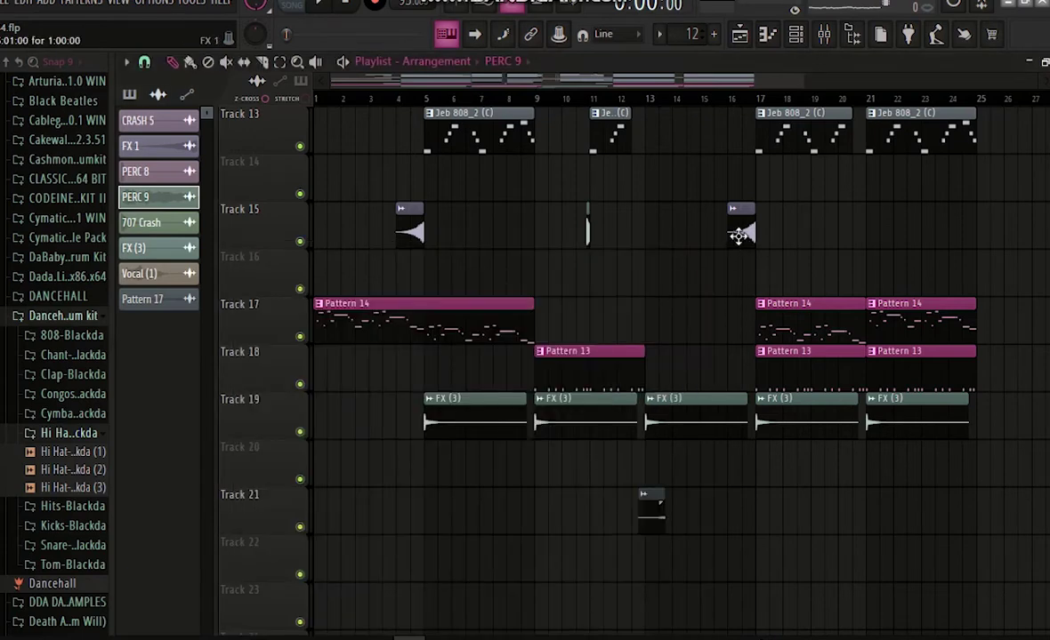
- Inspect the sampler settings and waveform of the FX 1 riser clip on Track 15, and close them
double_click(726, 242)
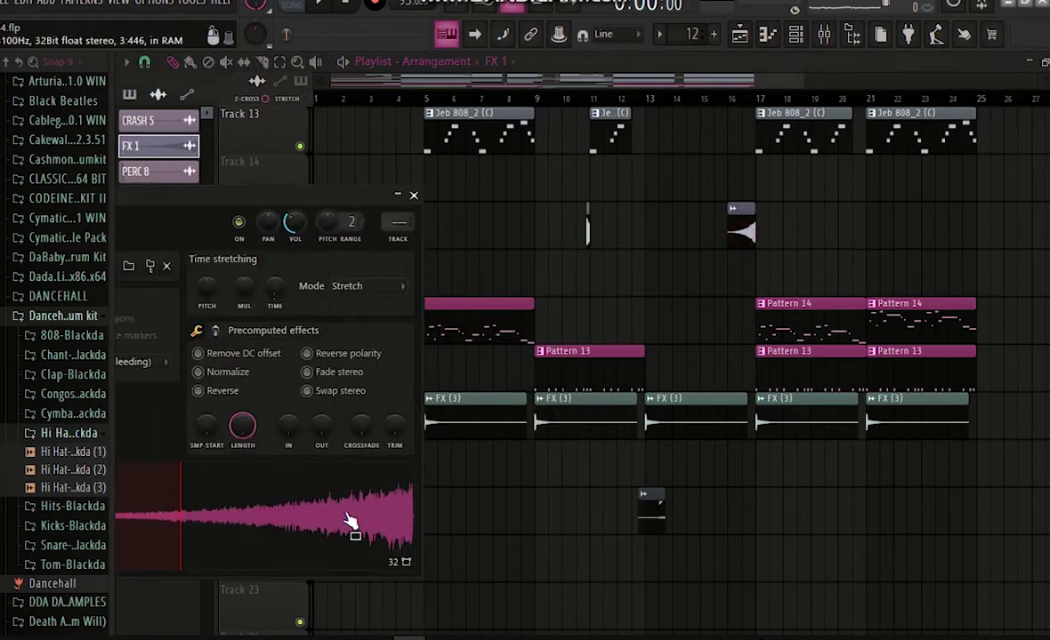
key("Escape")
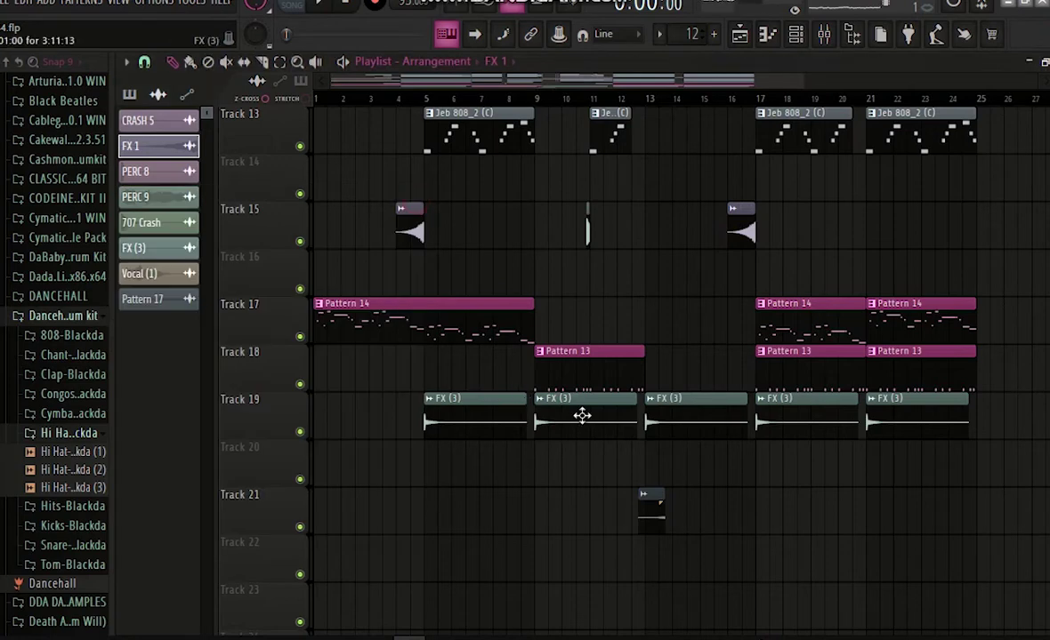
- Play the full arrangement from bar 1 through bar 24 with playlist auto-scrolling enabled, and stop playback
scroll(581, 415, "up", 6)
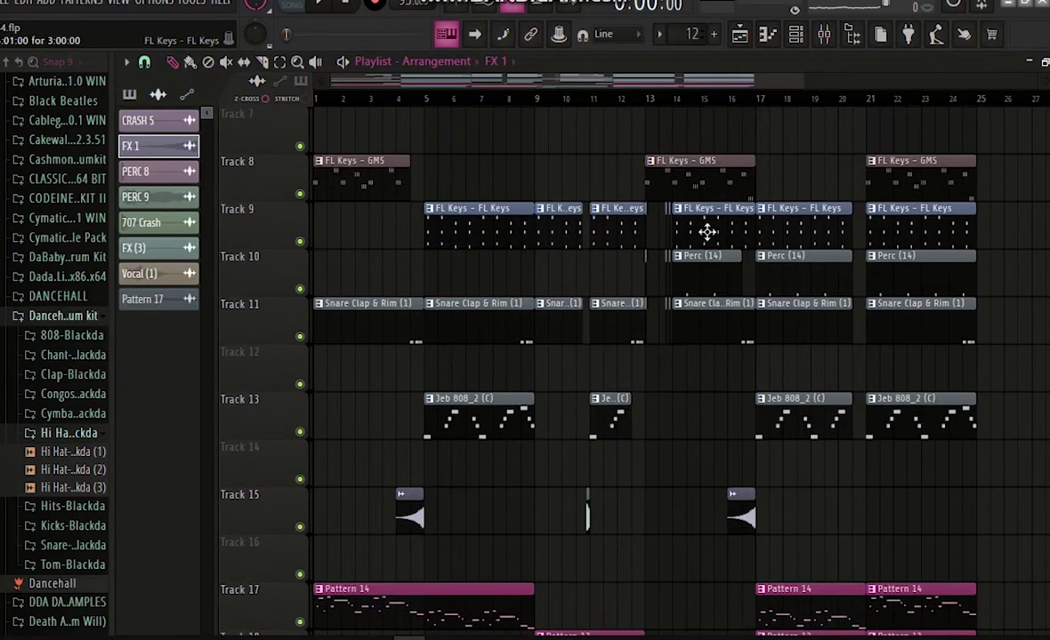
scroll(706, 232, "up", 6)
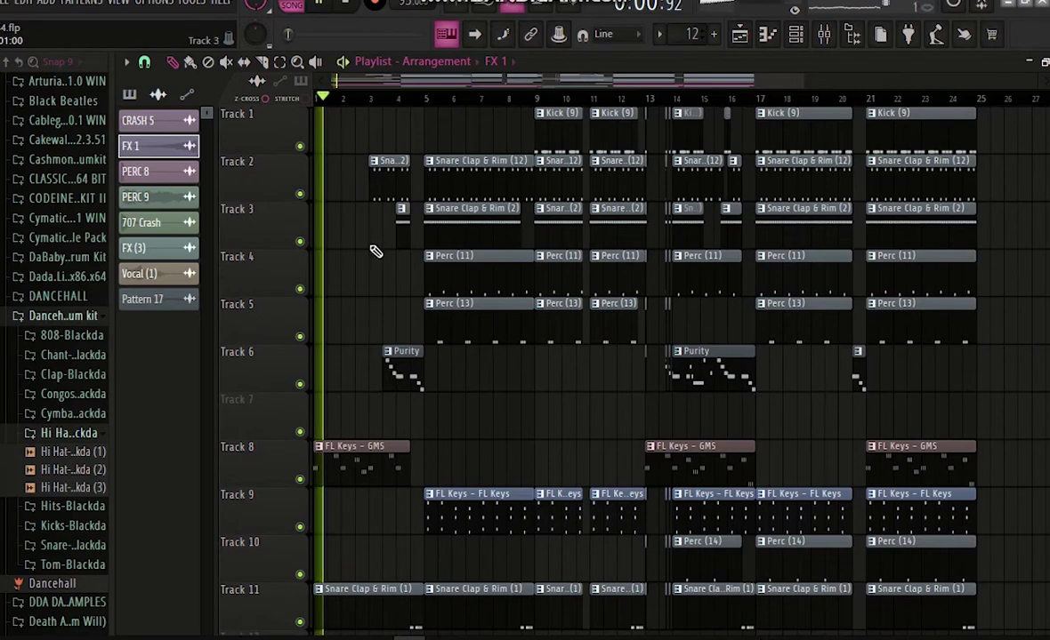
scroll(376, 252, "down", 1)
scroll(375, 251, "up", 1)
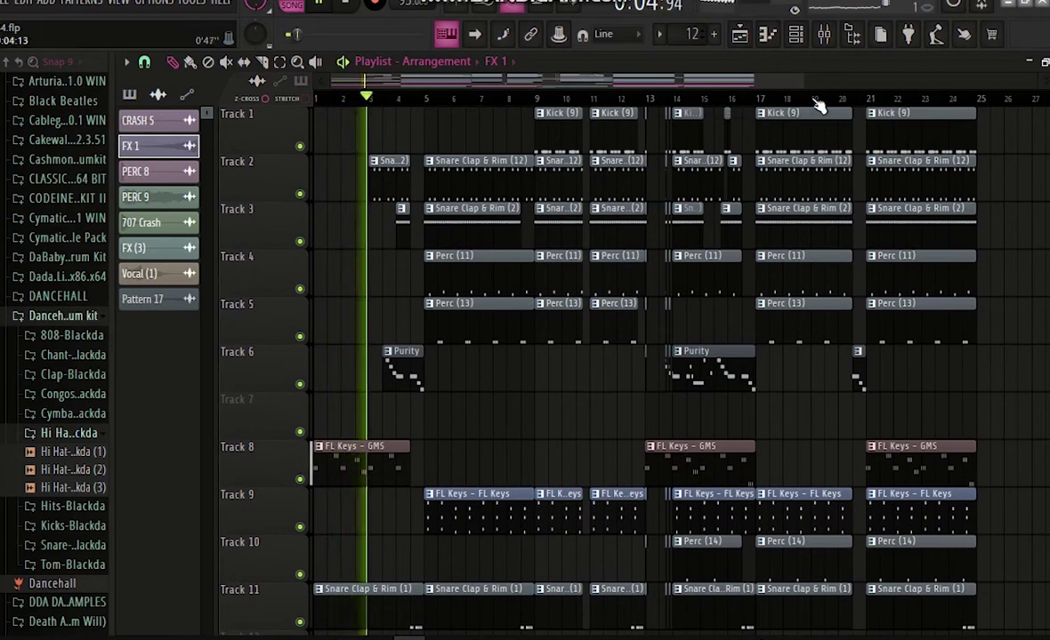
left_click_drag(803, 85, 430, 101)
left_click(478, 36)
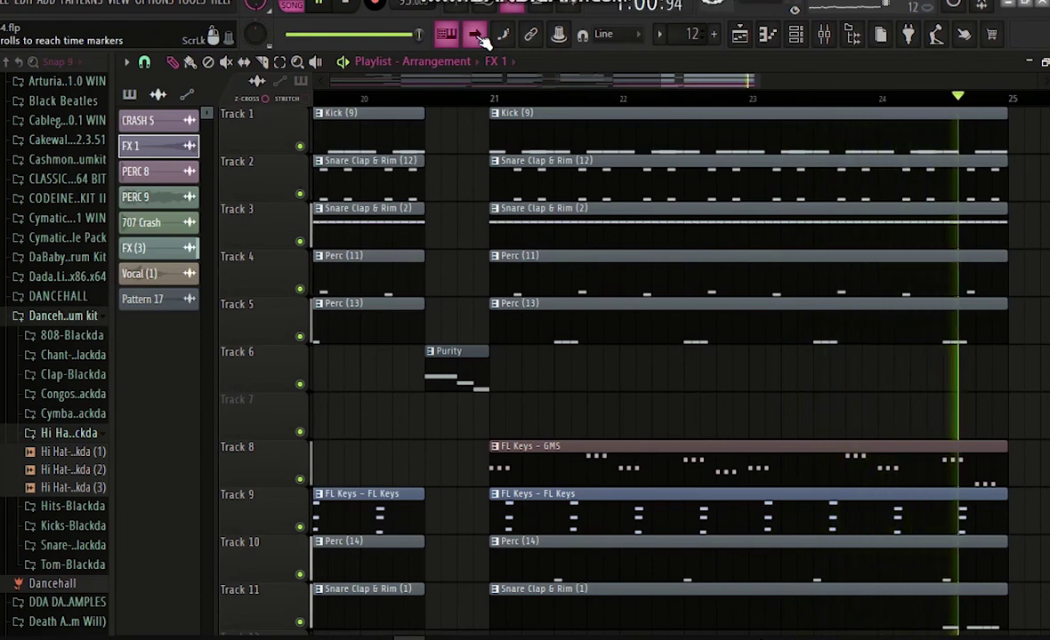
key("space")
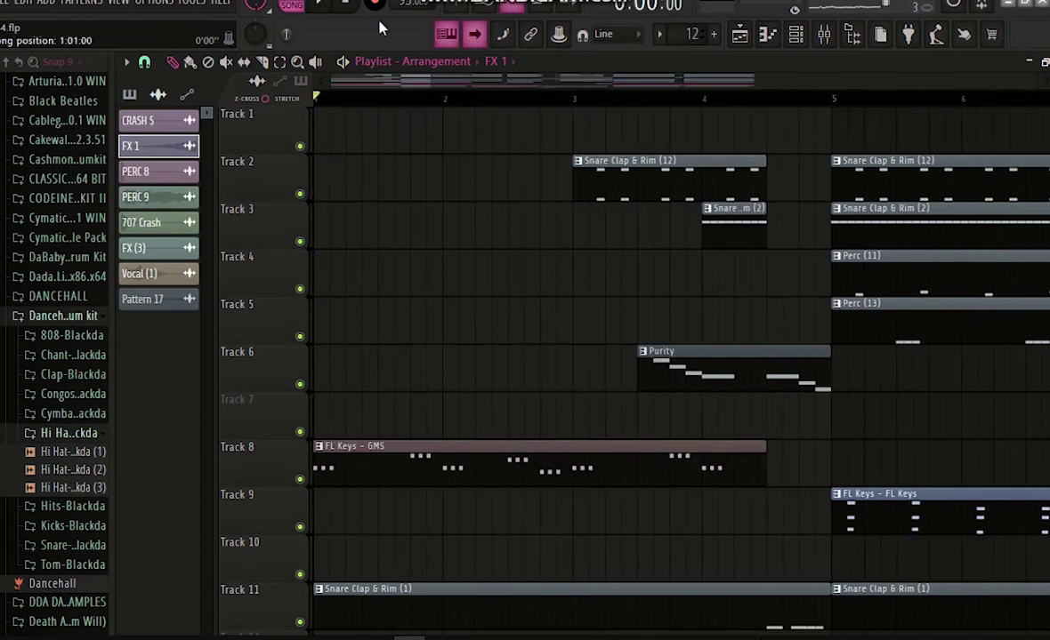